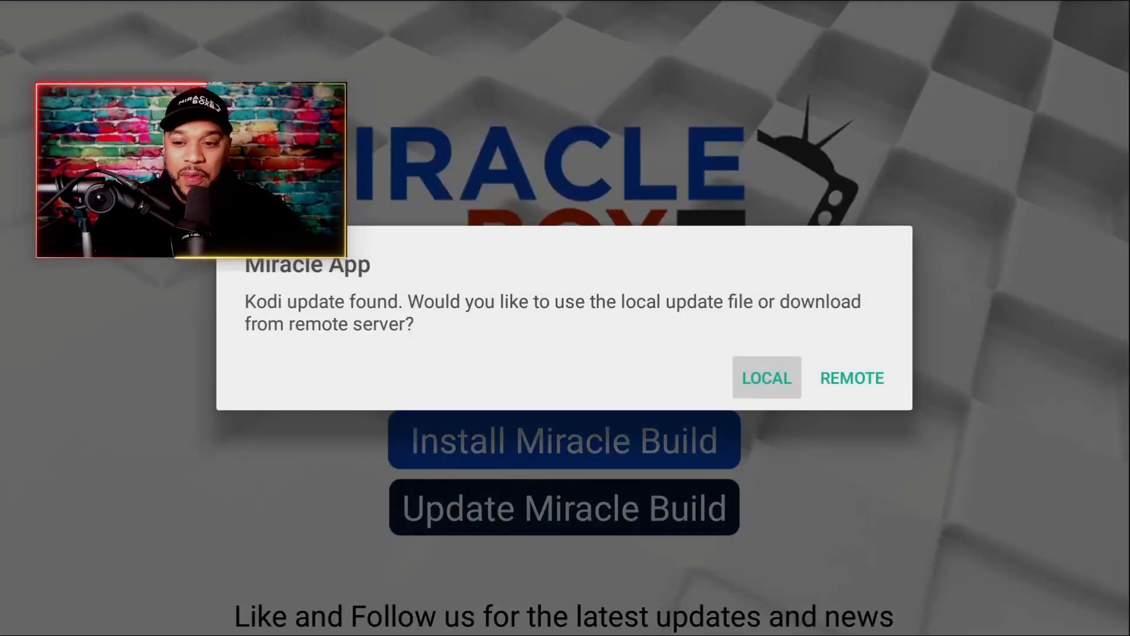
# Step: Download the Kodi update data from REMOTE and acknowledge the 'Update data successfully installed' message
pyautogui.press('Right')
pyautogui.press('Return')
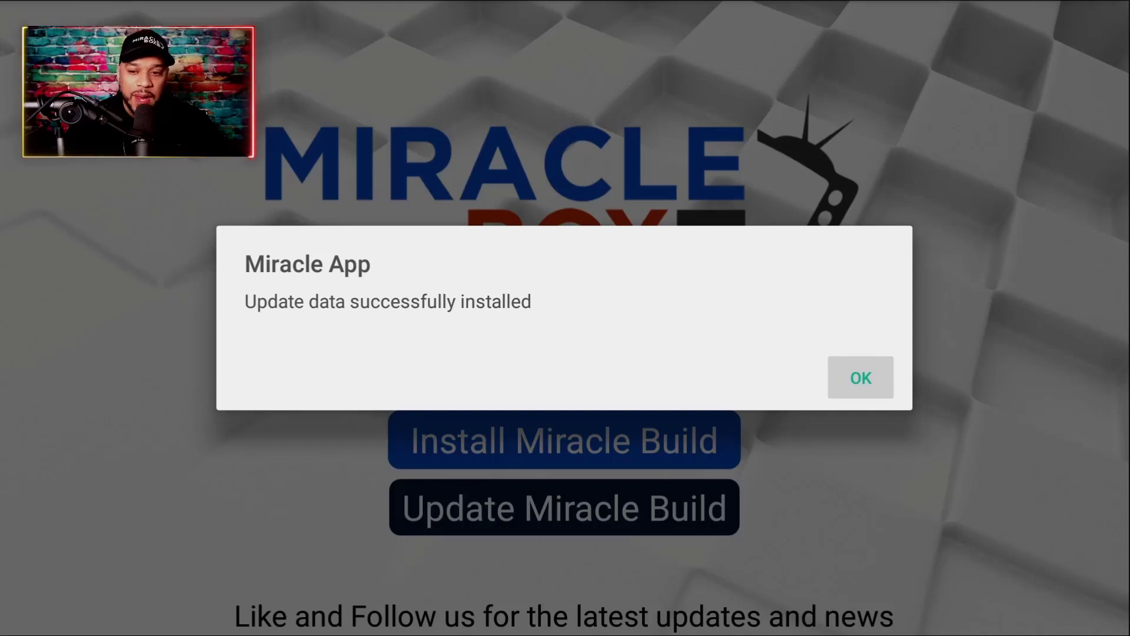
pyautogui.press('Return')
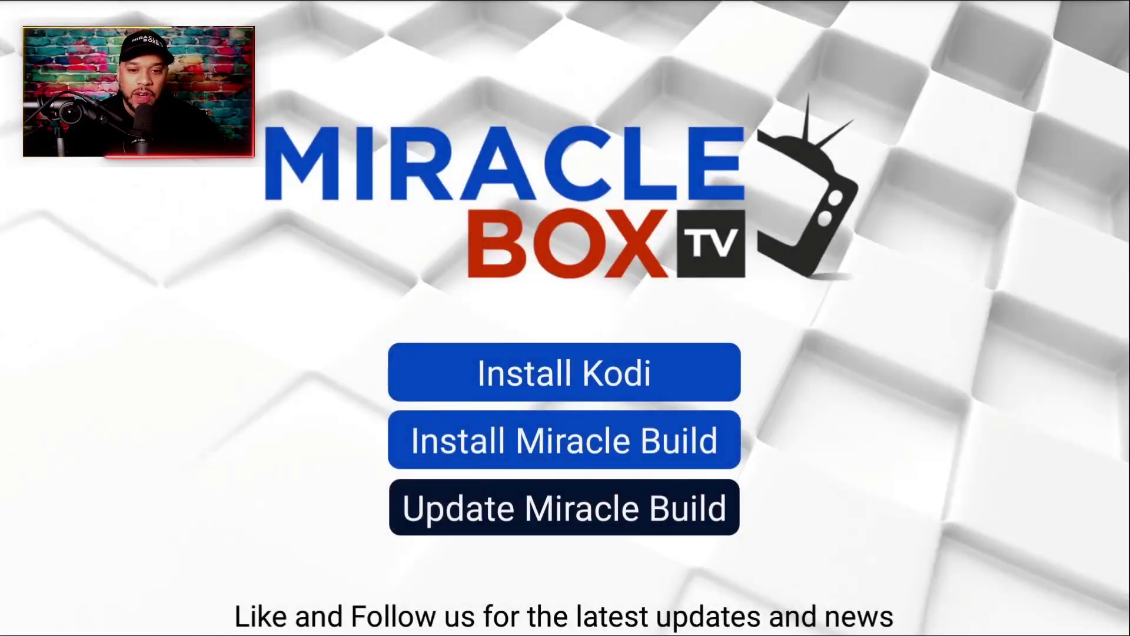
# Step: Leave Miracle App and launch Apk Installer from the Apps row
pyautogui.press('Escape')
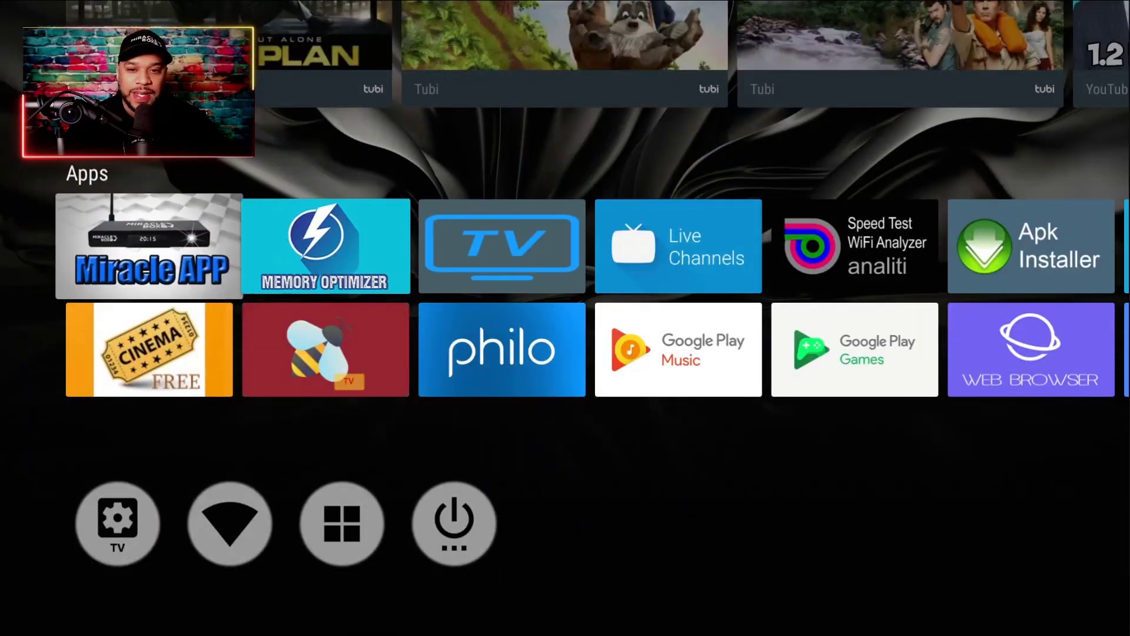
pyautogui.press('Right')
pyautogui.press('Right')
pyautogui.press('Right')
pyautogui.press('Right')
pyautogui.press('Right')
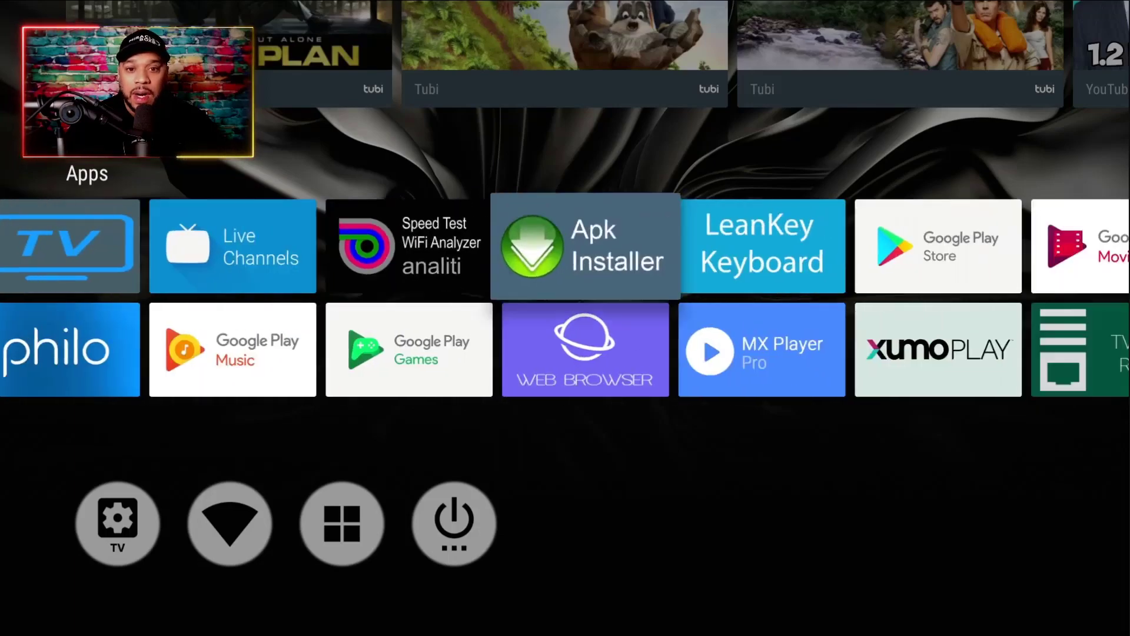
pyautogui.press('Return')
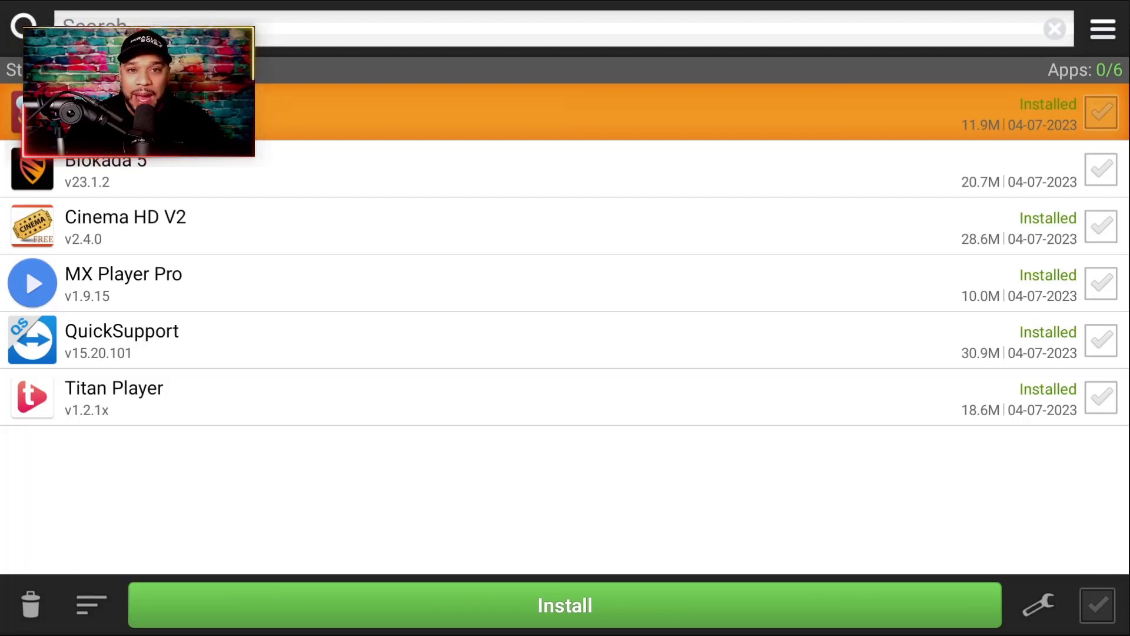
# Step: Install Blokada 5 from Apk Installer and open it once installed
pyautogui.press('Down')
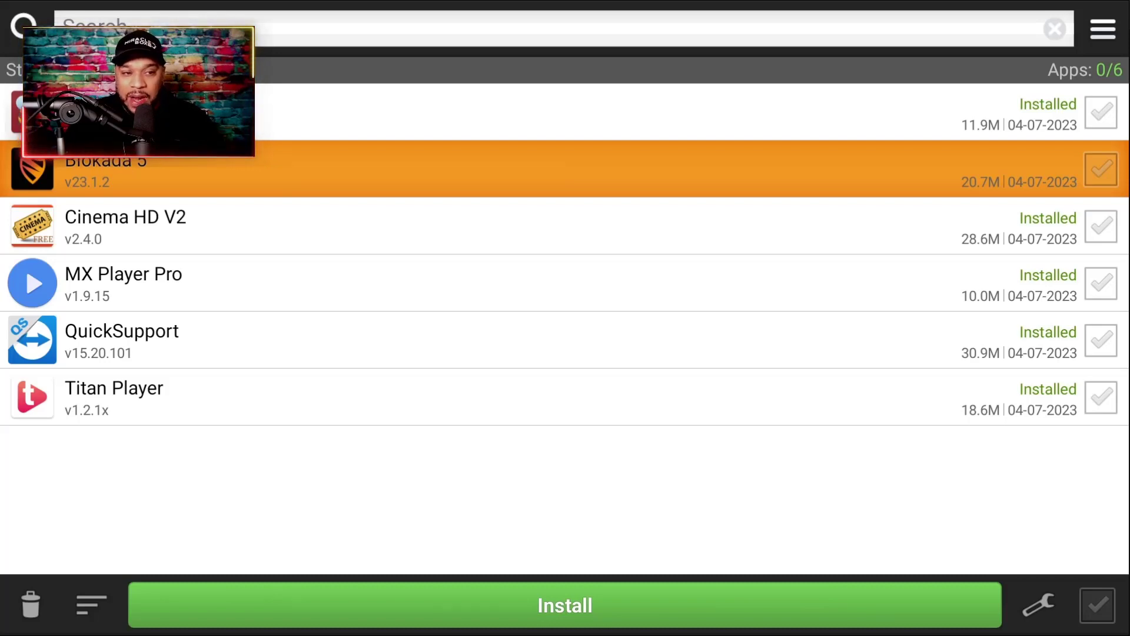
pyautogui.press('Return')
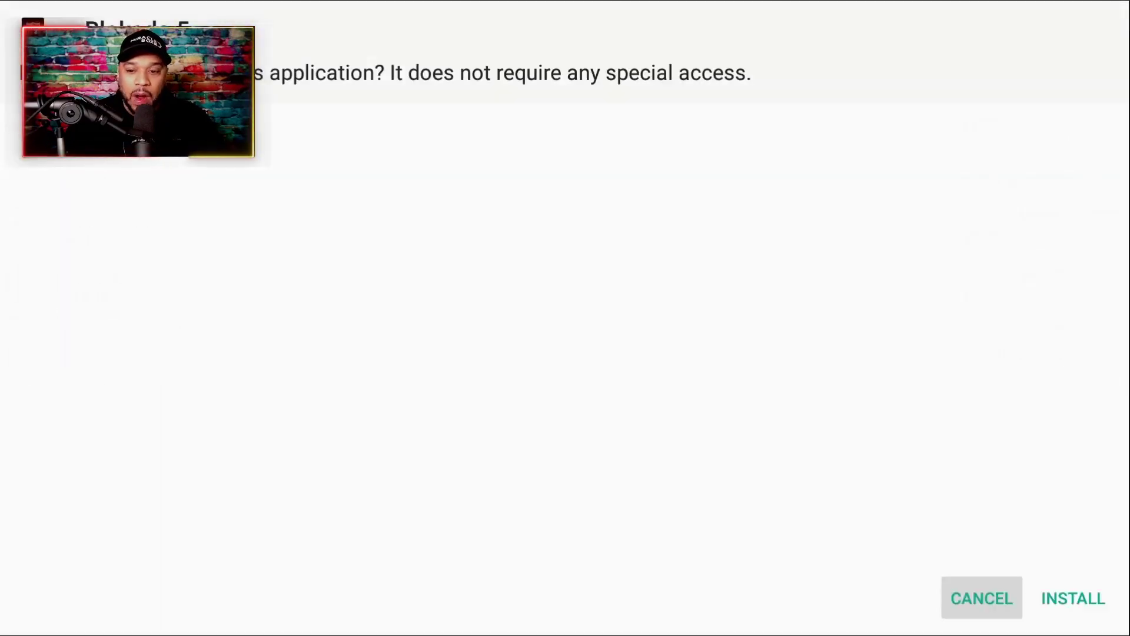
pyautogui.press('Right')
pyautogui.press('Return')
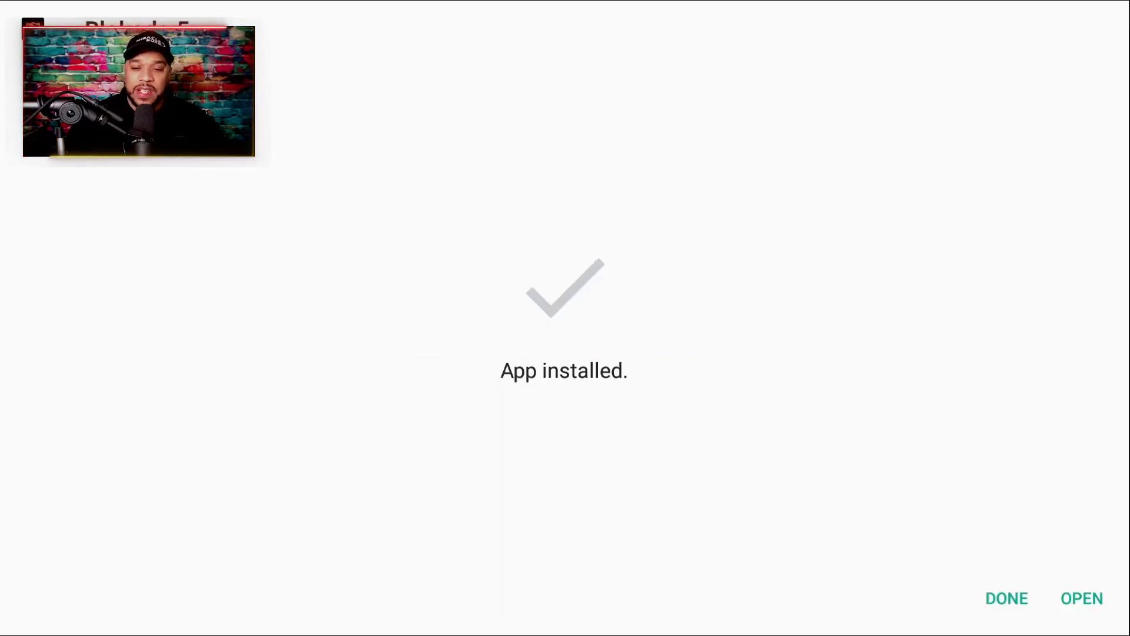
pyautogui.click(1007, 598)
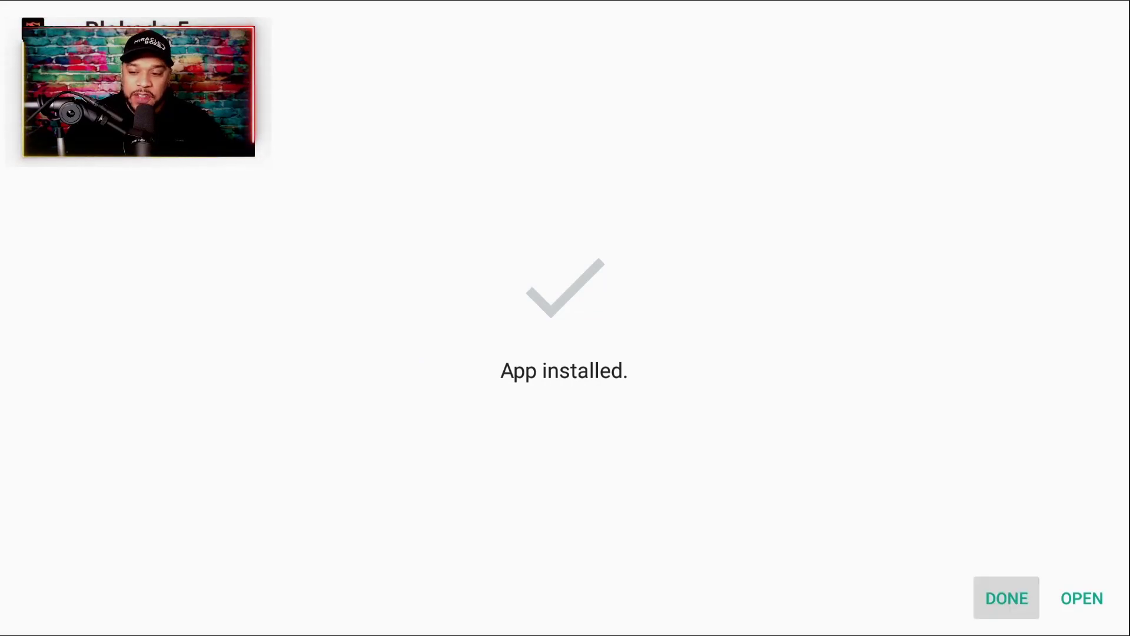
pyautogui.click(1081, 598)
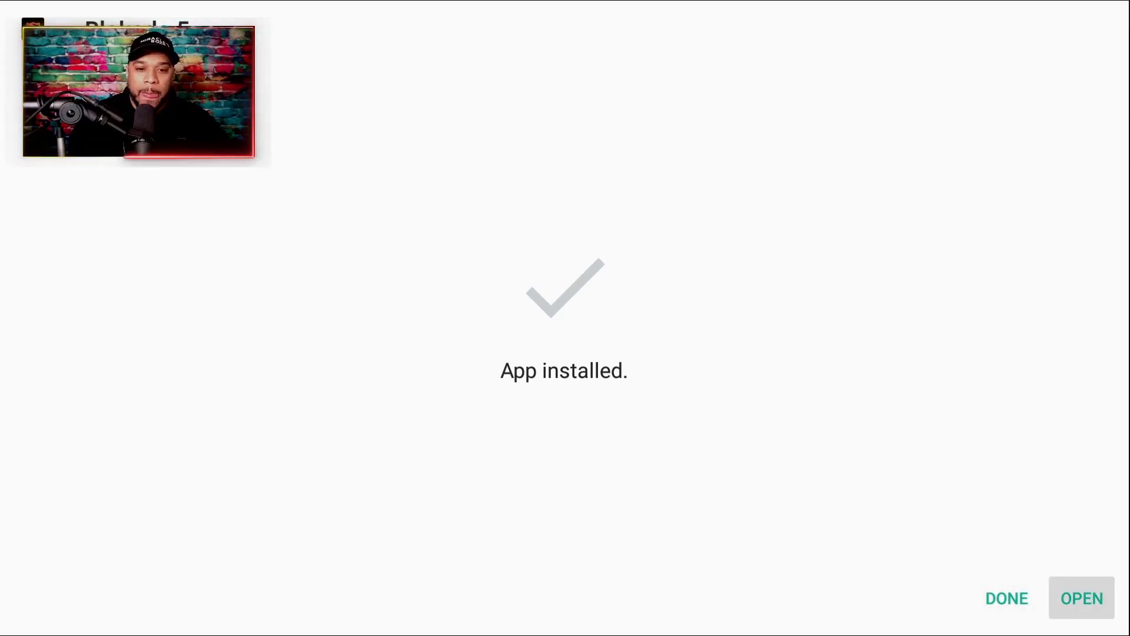
pyautogui.press('Return')
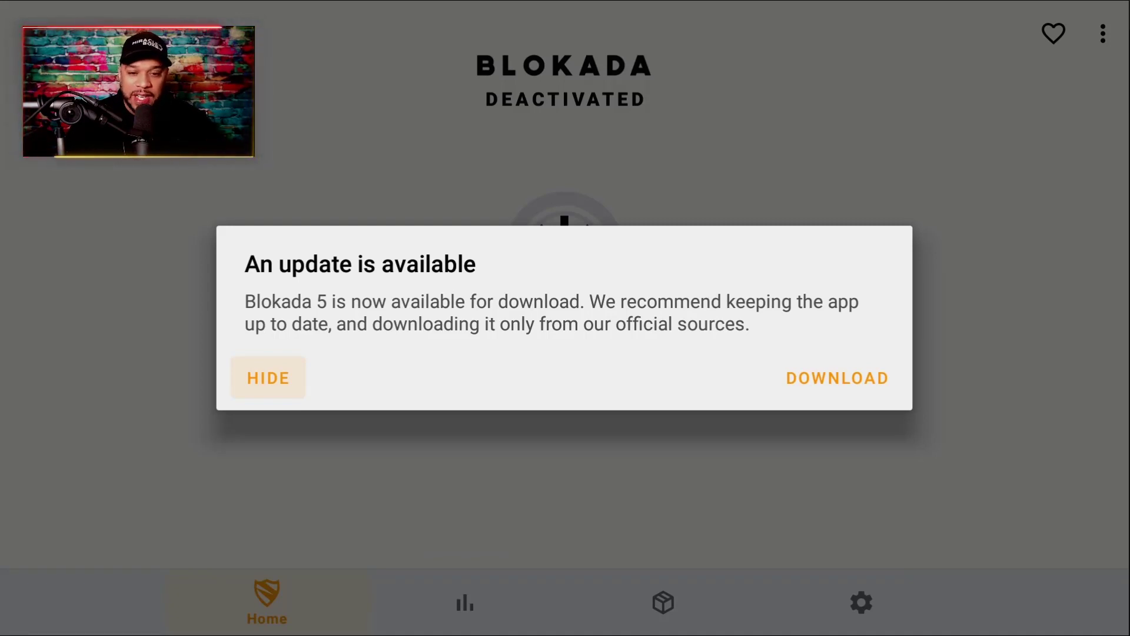
# Step: Hide Blokada's 'An update is available' notice to reveal the Deactivated home screen
pyautogui.press('Return')
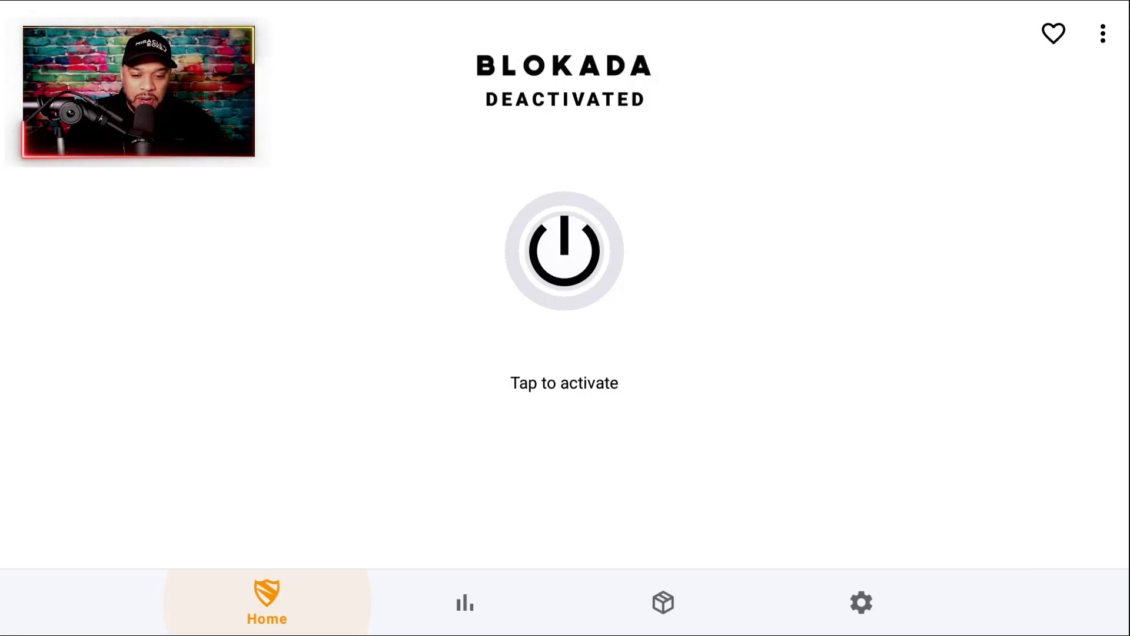
pyautogui.press('Right')
pyautogui.press('Right')
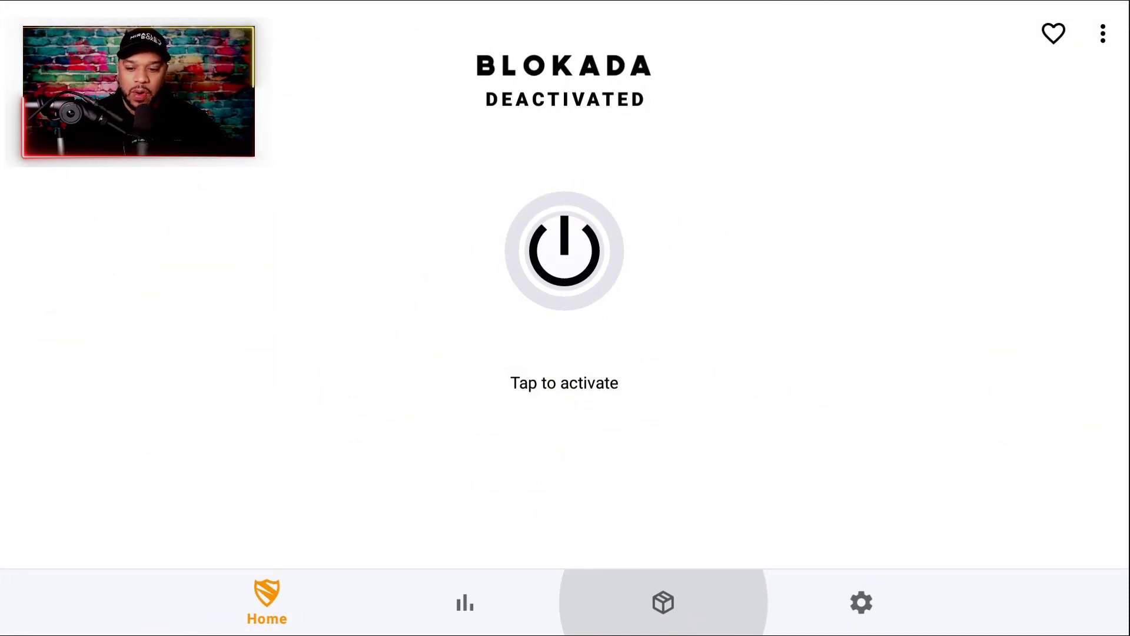
pyautogui.click(1053, 33)
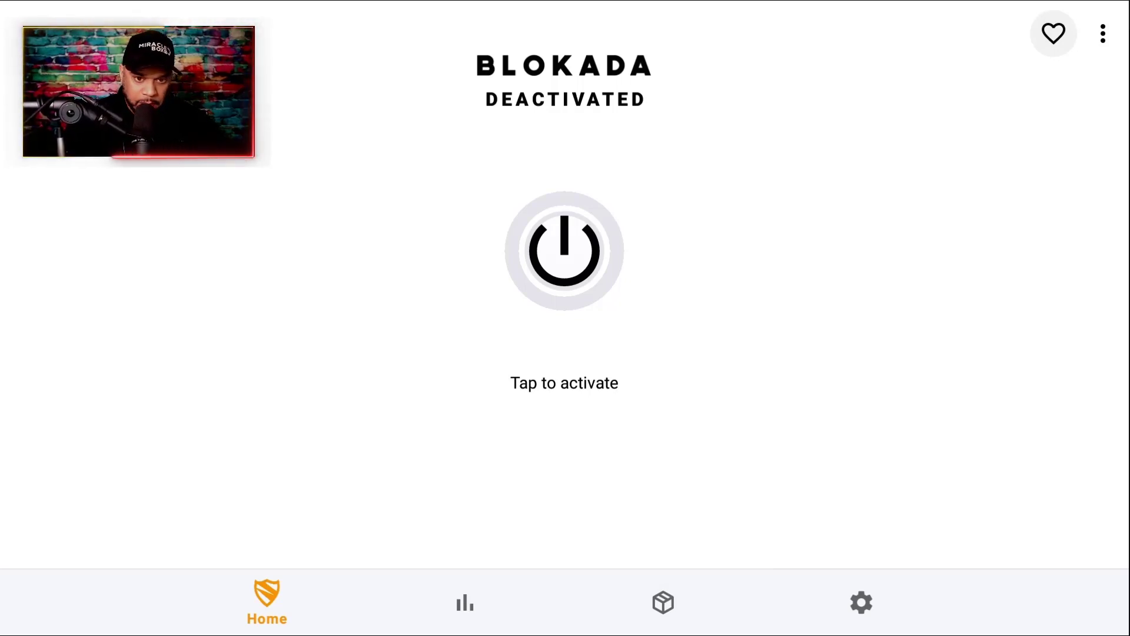
pyautogui.click(664, 602)
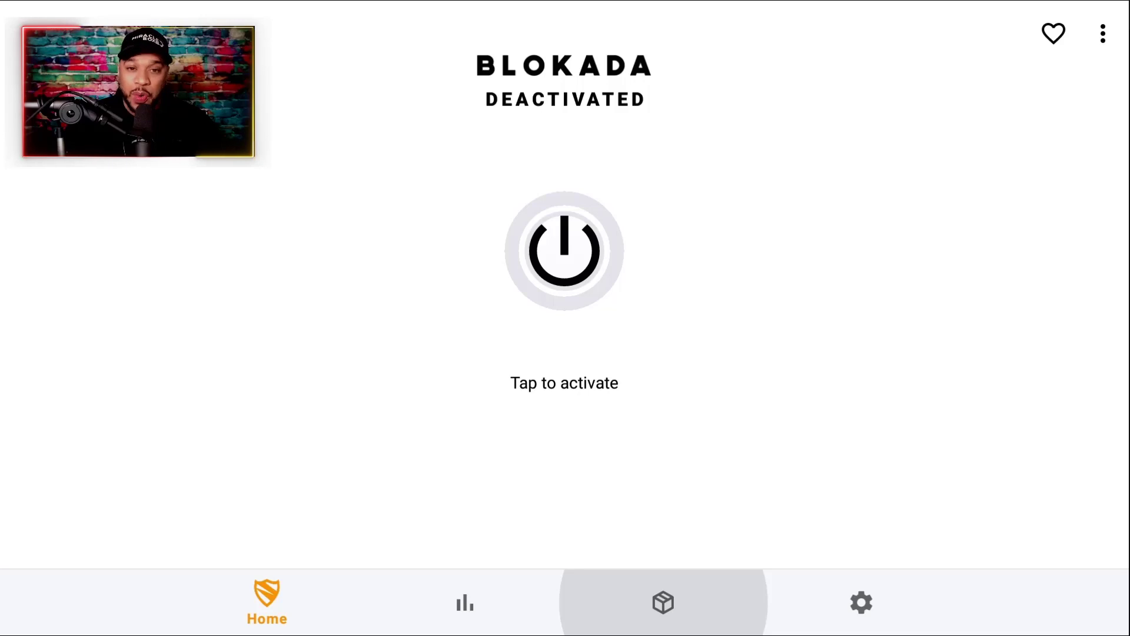
# Step: Start activating Blokada with the power button and continue past 'Just one more step'
pyautogui.click(570, 254)
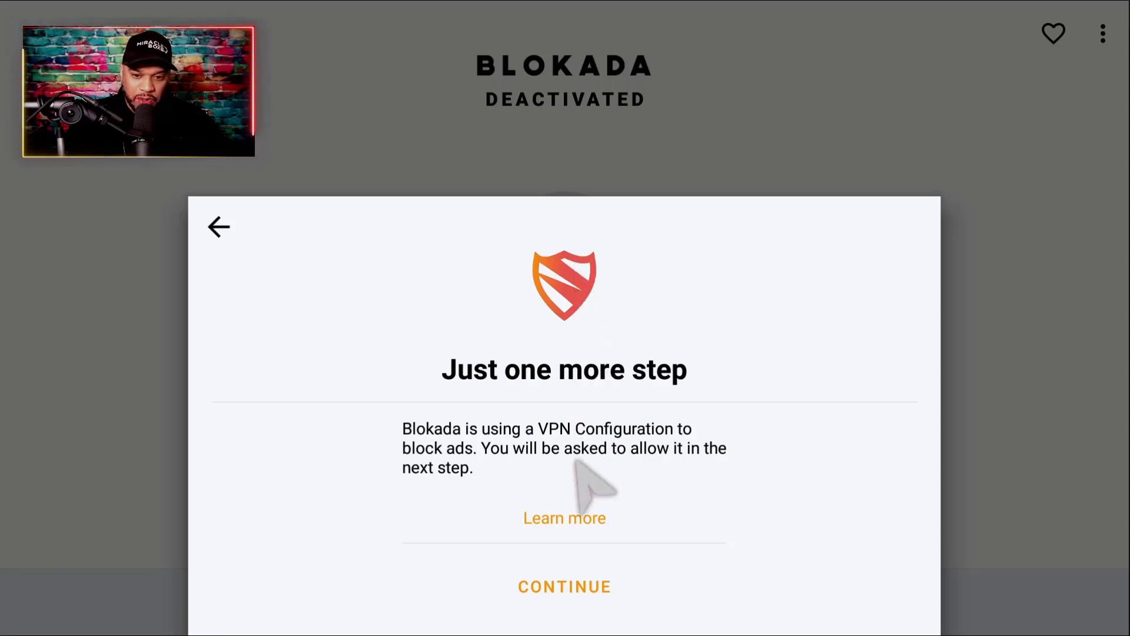
pyautogui.press('Down')
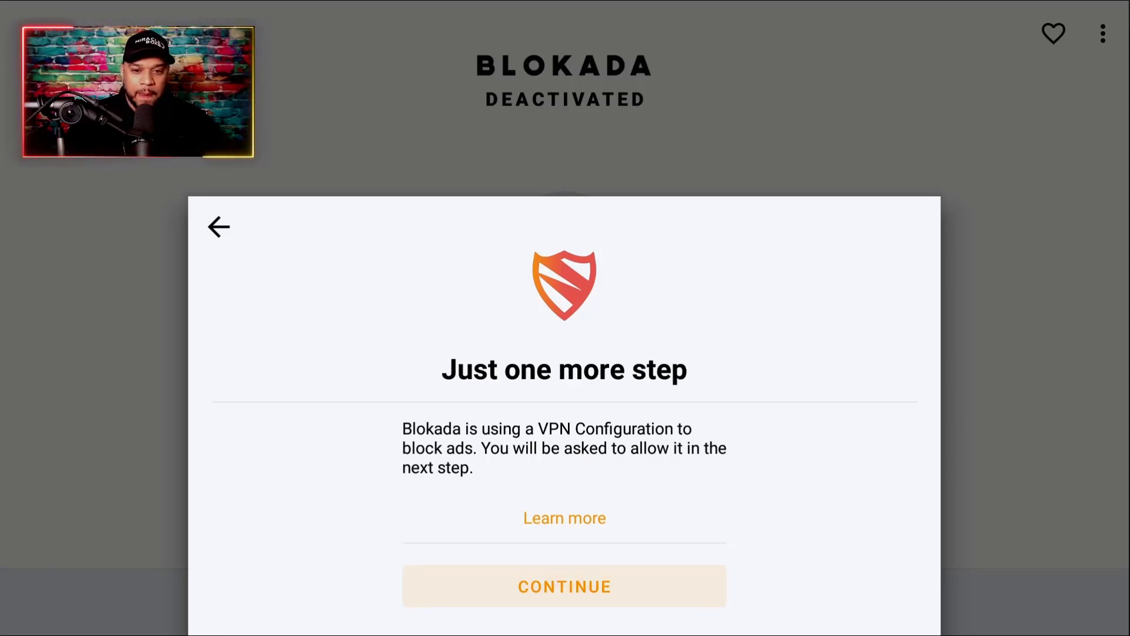
pyautogui.press('Return')
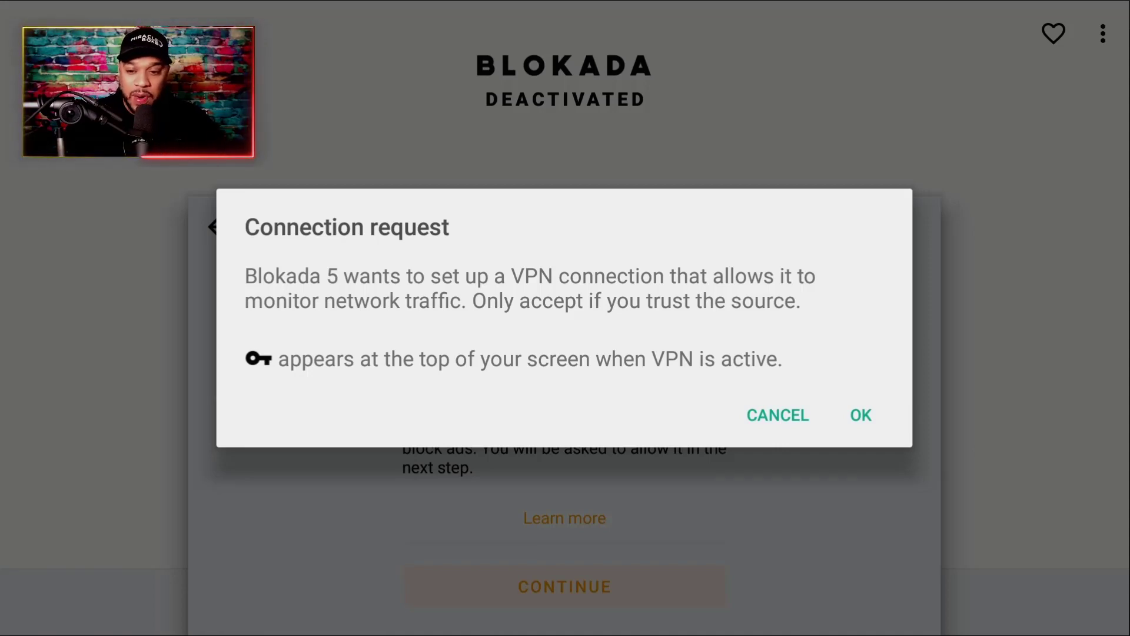
# Step: Allow Blokada 5's VPN connection and dismiss the 'Blokada is Active' message
pyautogui.click(777, 414)
pyautogui.press('Right')
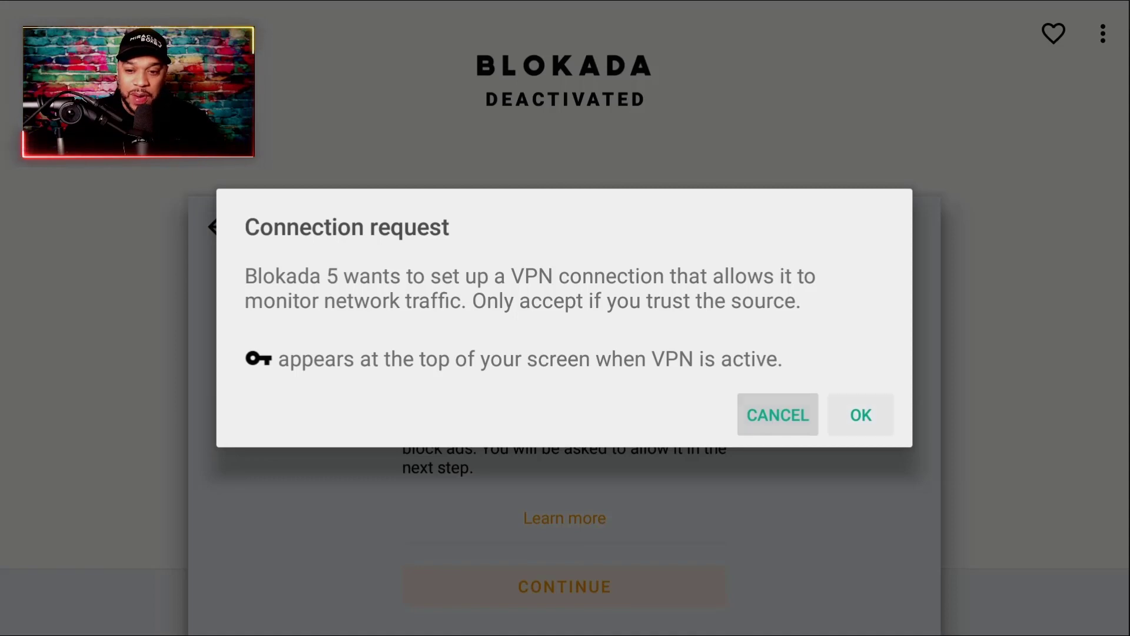
pyautogui.press('Return')
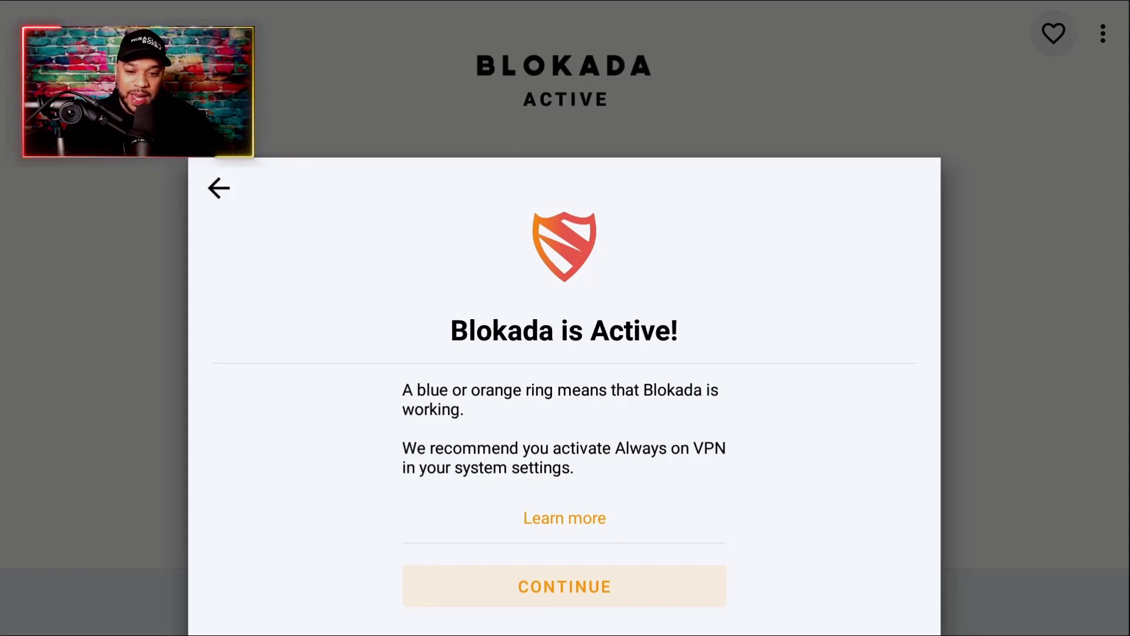
pyautogui.press('Return')
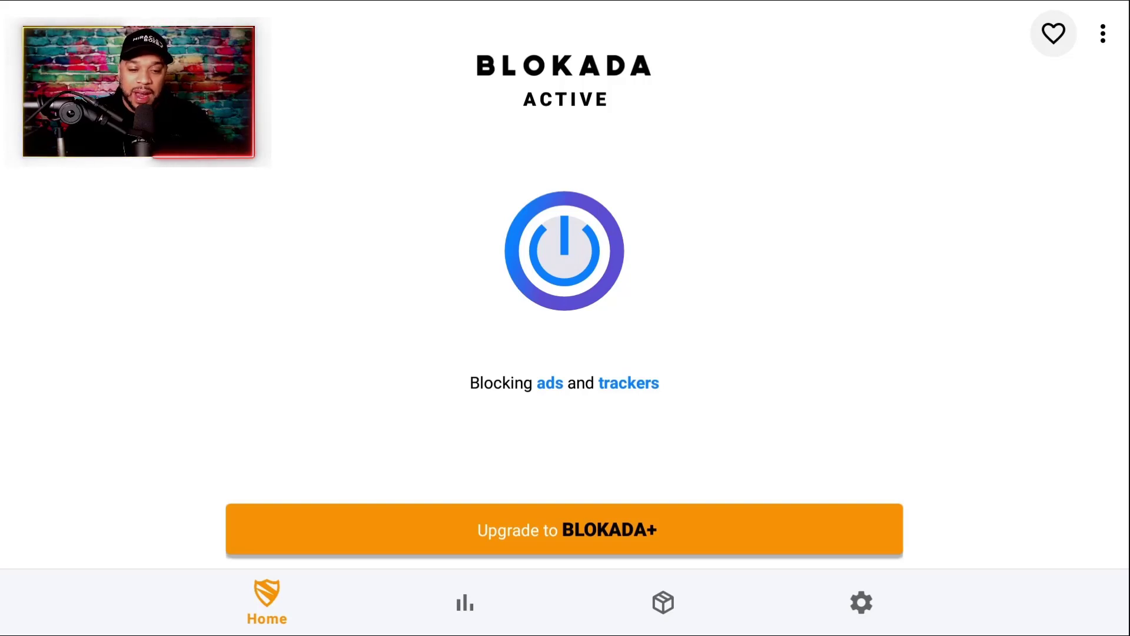
pyautogui.click(861, 601)
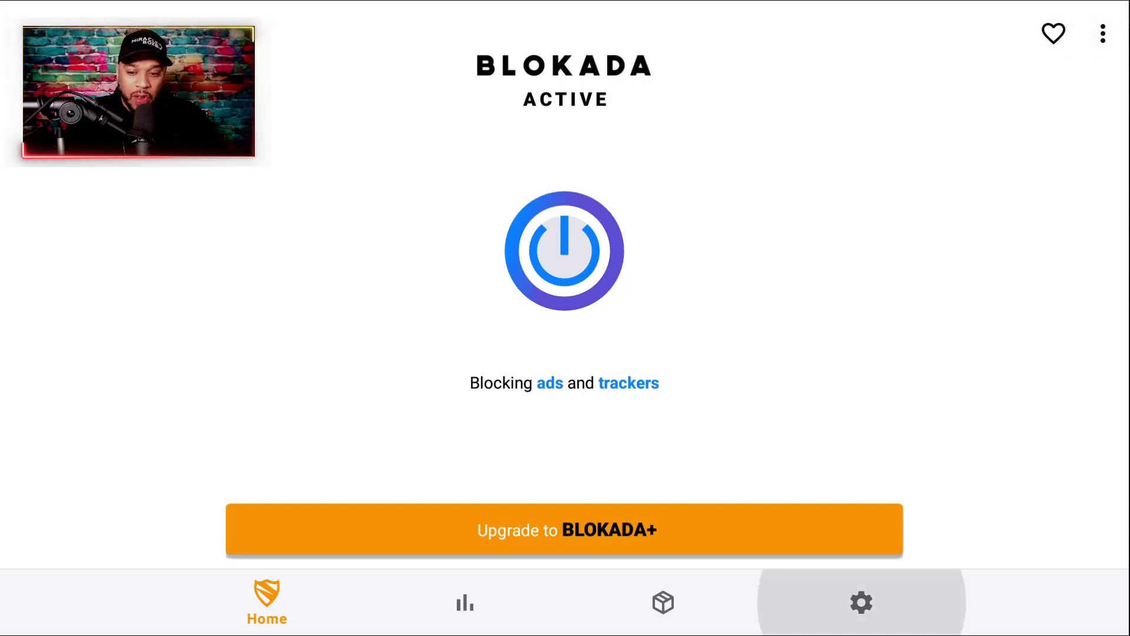
# Step: Browse Blokada's Settings and Advanced blocking tabs
pyautogui.press('Left')
pyautogui.press('Right')
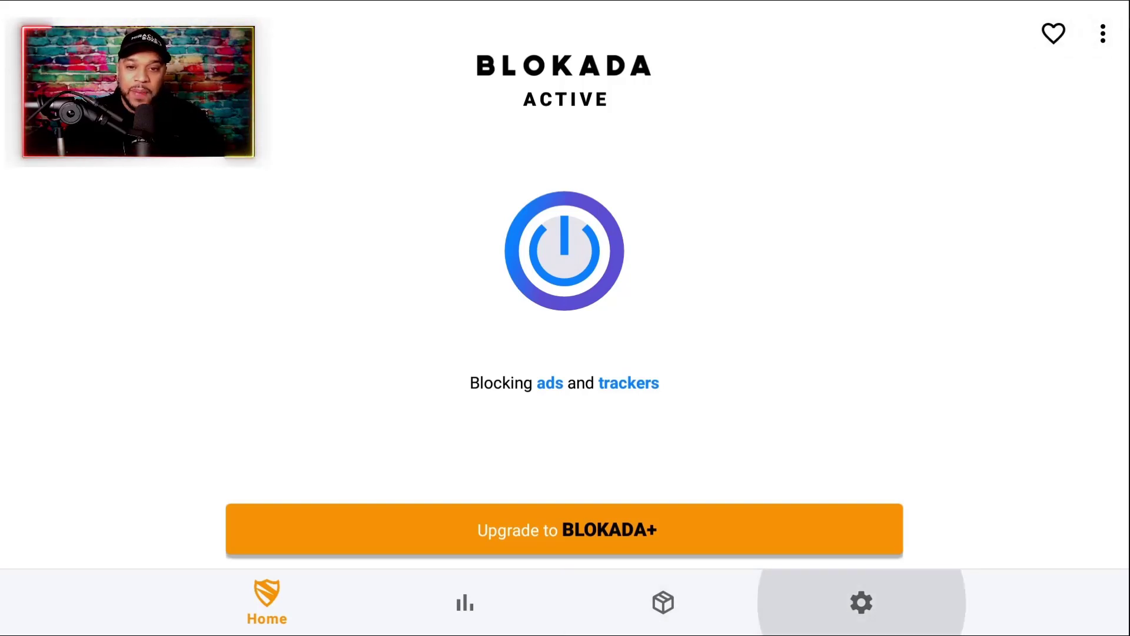
pyautogui.press('Return')
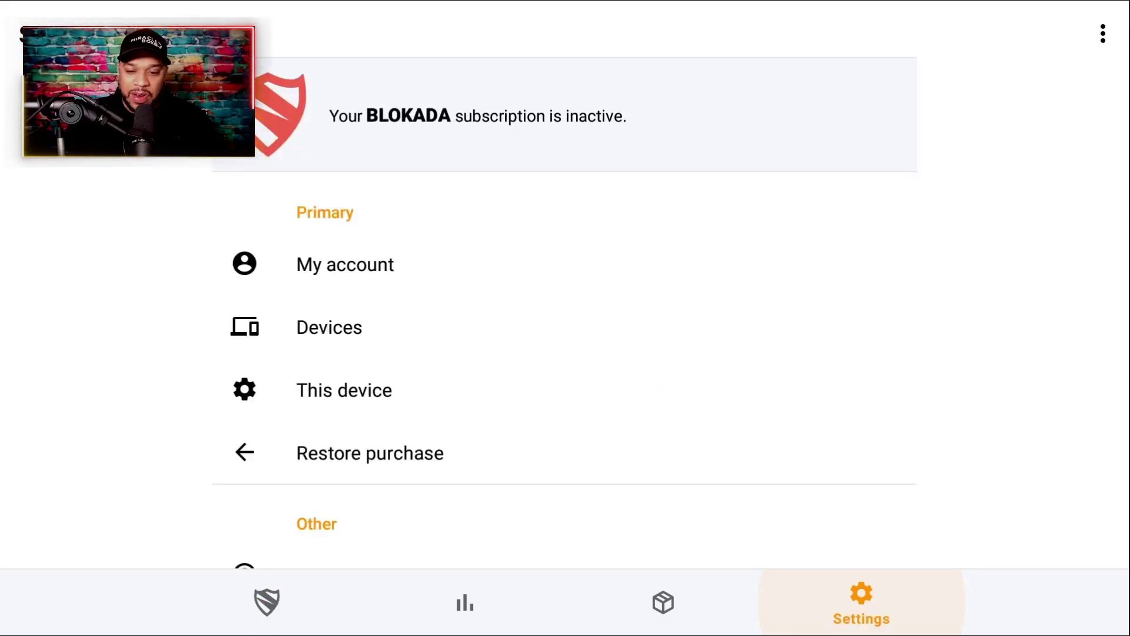
pyautogui.press('Left')
pyautogui.press('Return')
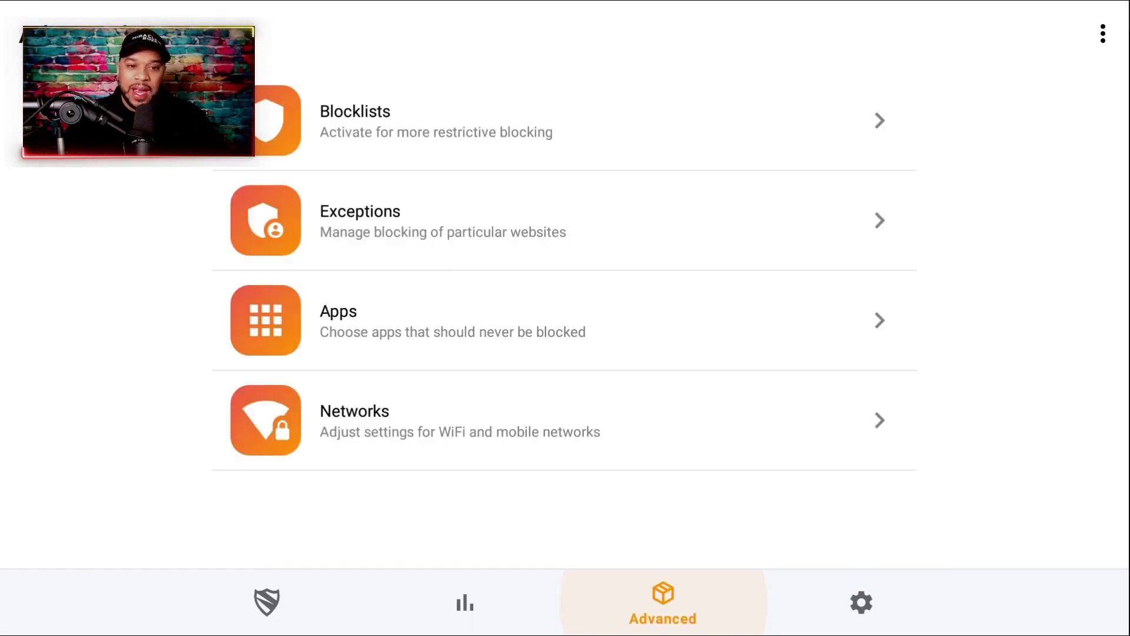
pyautogui.press('Up')
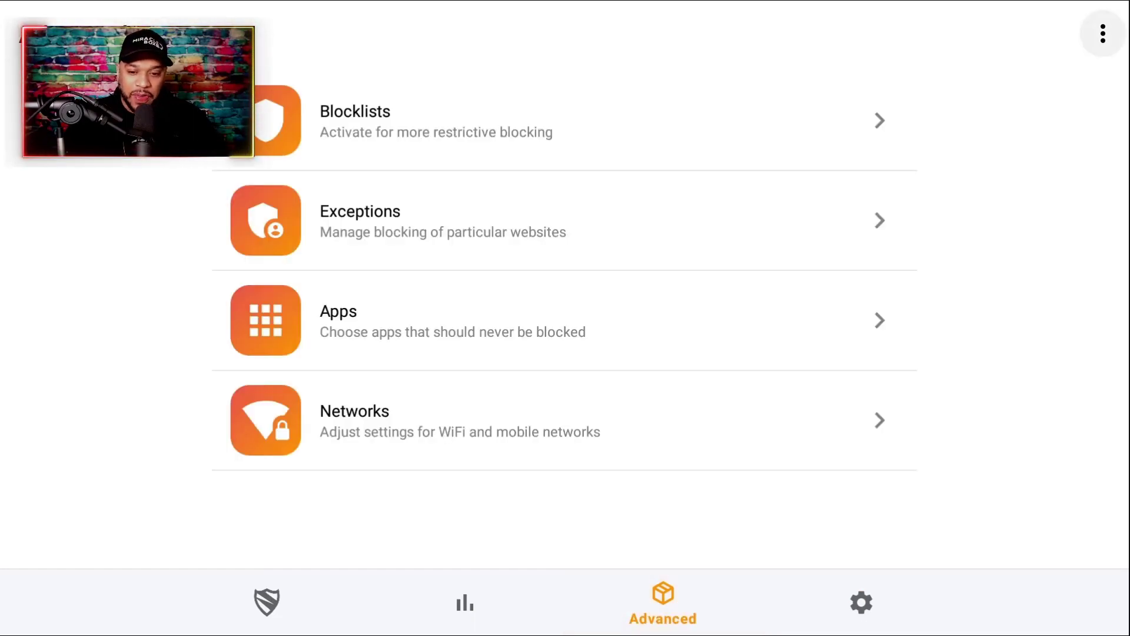
pyautogui.press('Return')
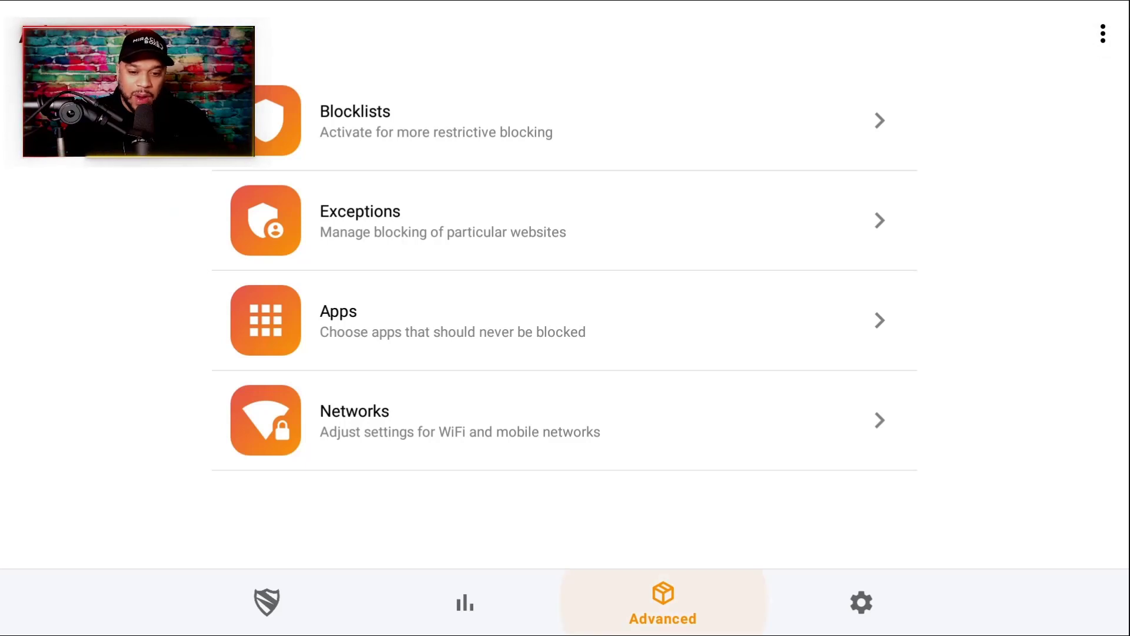
# Step: Check the Activity log, return to Blokada's Home status, then exit to the TV launcher
pyautogui.press('Left')
pyautogui.press('Return')
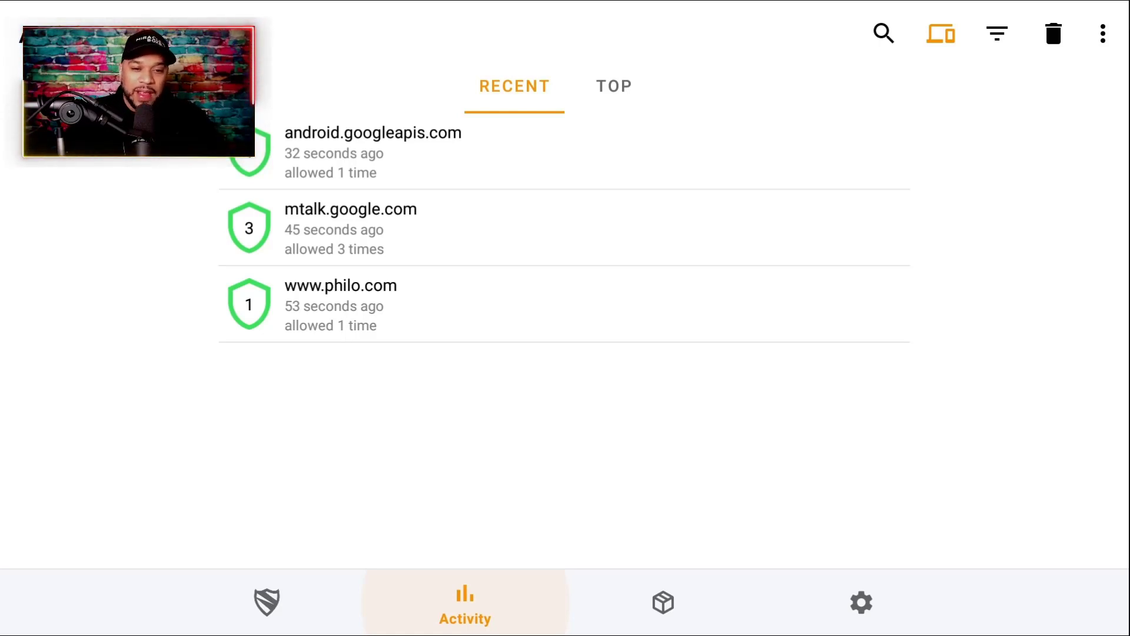
pyautogui.press('Left')
pyautogui.press('Return')
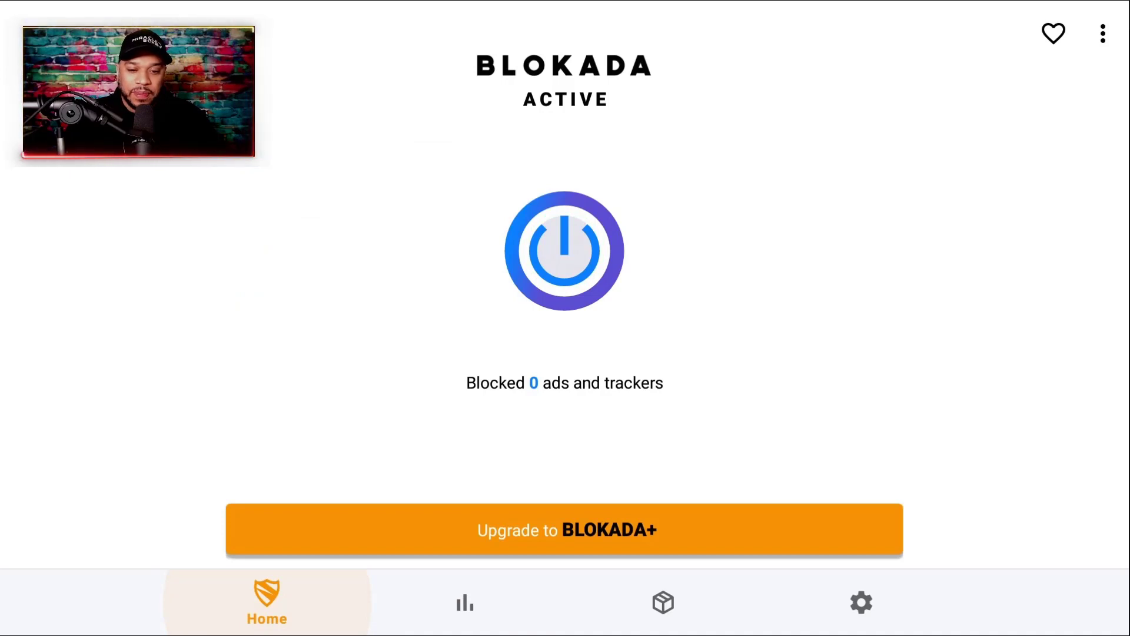
pyautogui.press('Escape')
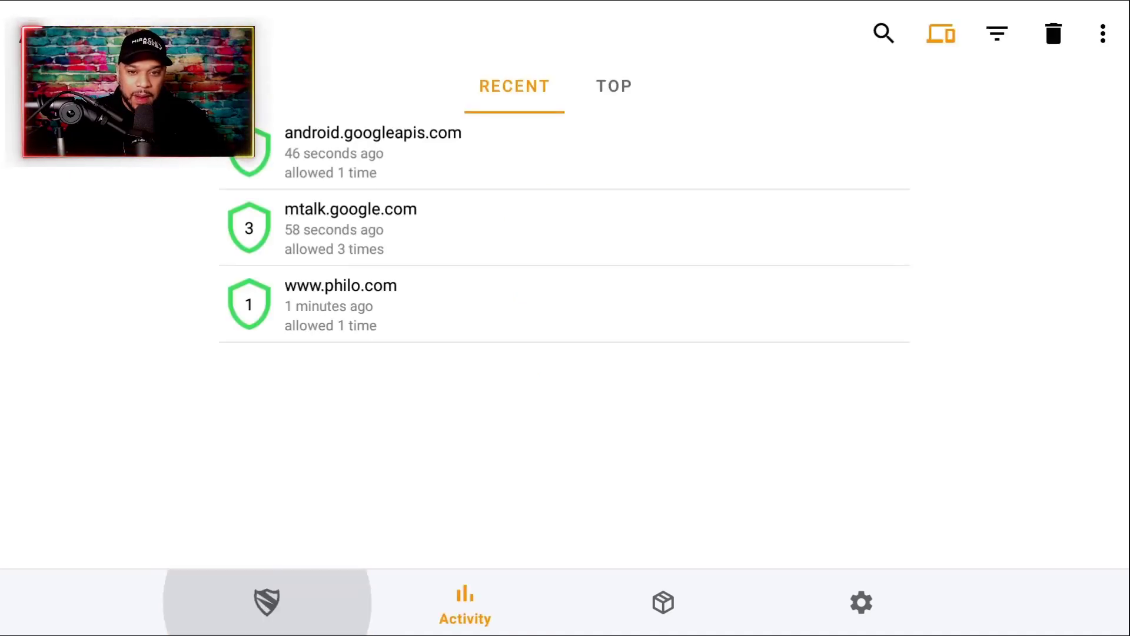
pyautogui.press('Escape')
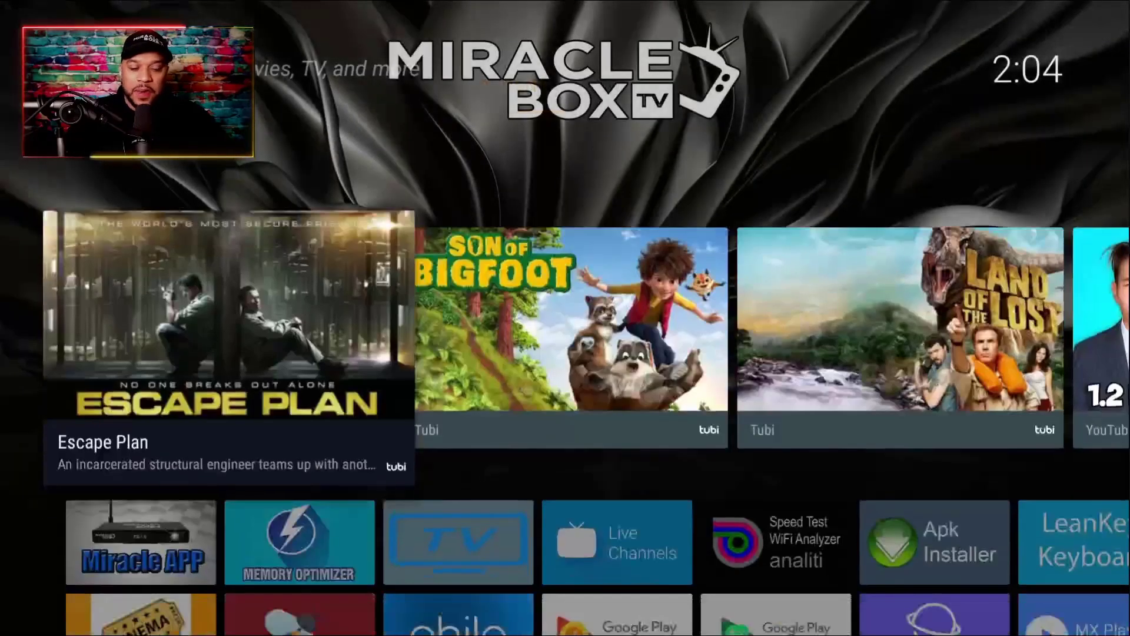
# Step: Launch Cinema HD and open the details page for the movie 65
pyautogui.press('Down')
pyautogui.press('Down')
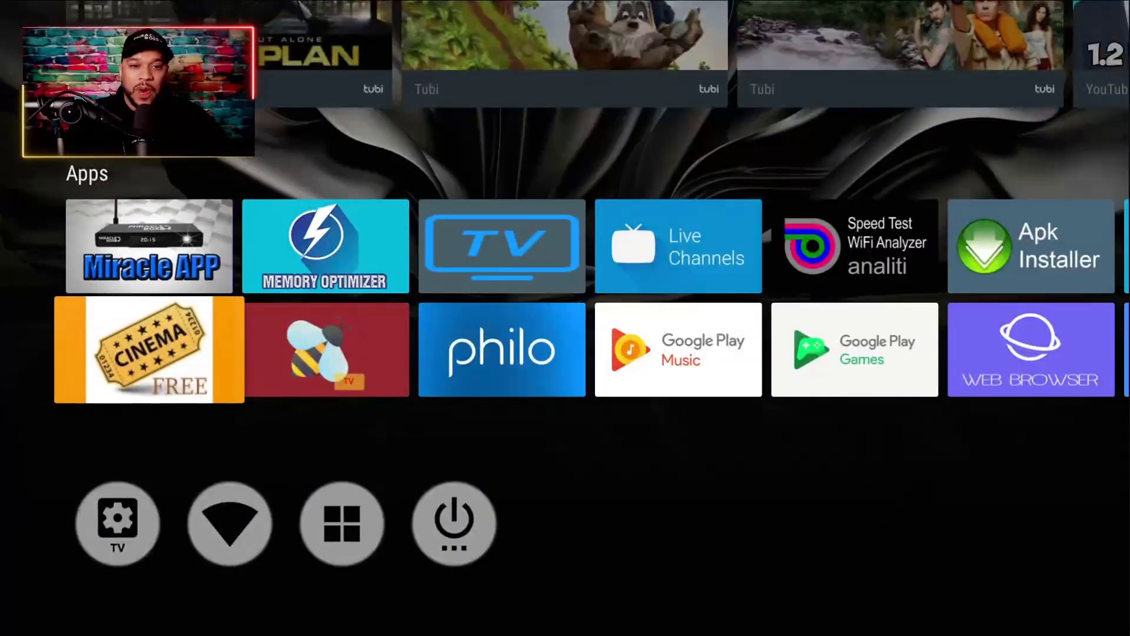
pyautogui.press('Return')
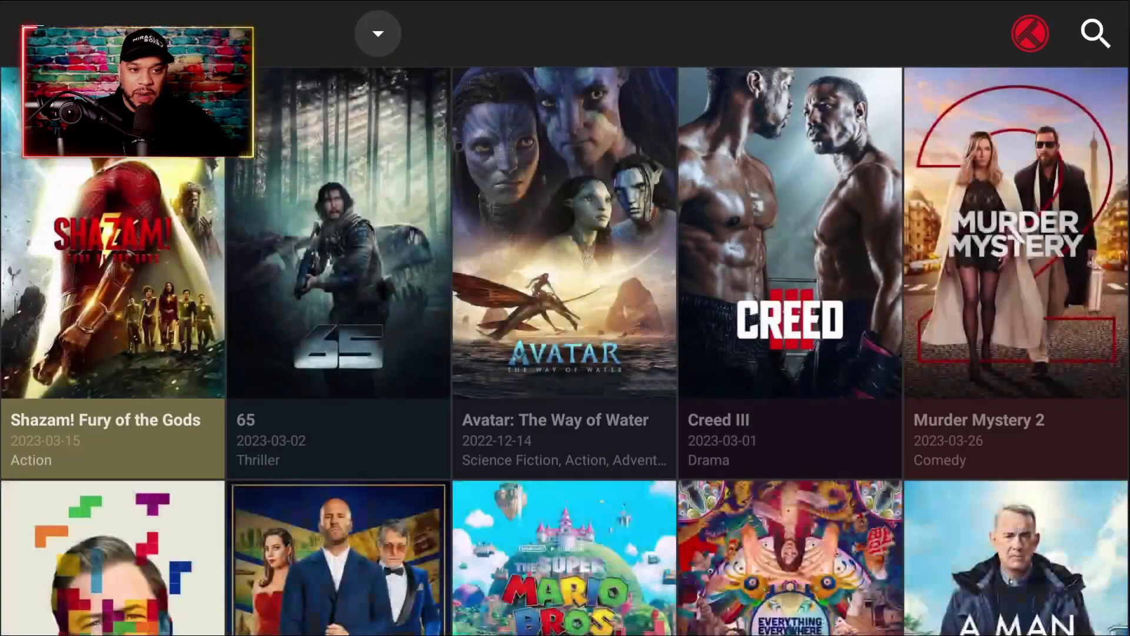
pyautogui.press('Right')
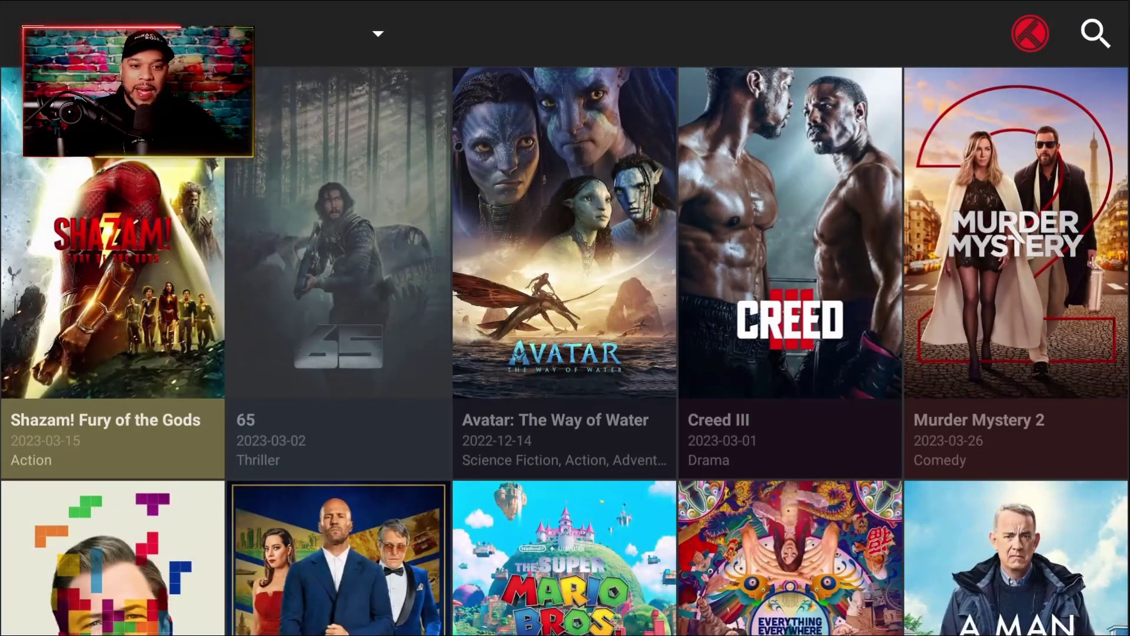
pyautogui.press('Return')
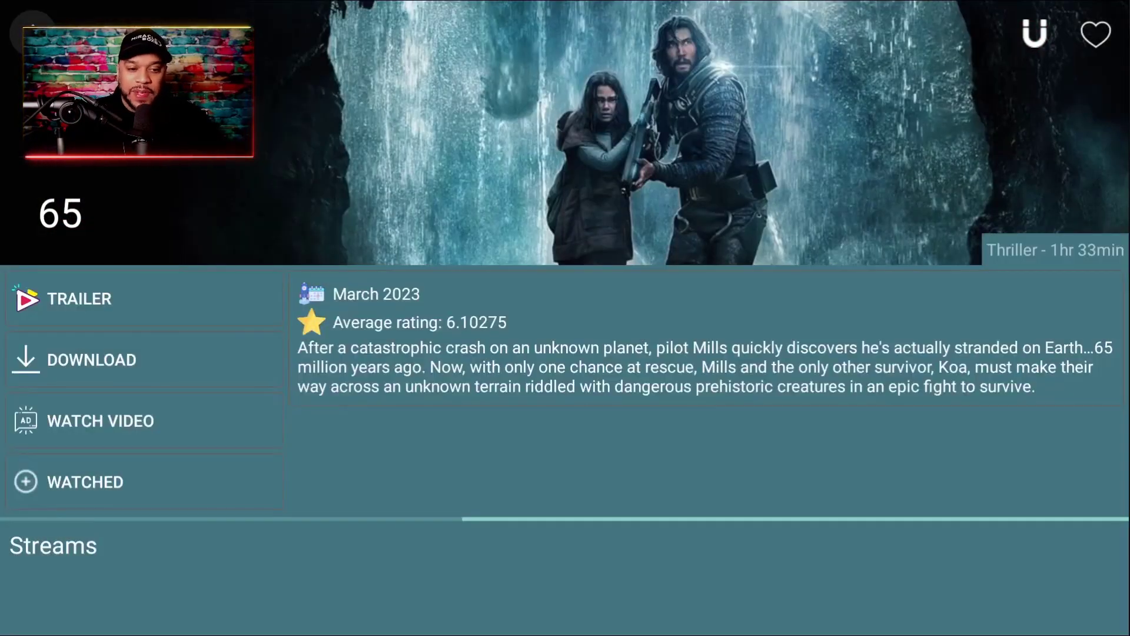
# Step: Open the first of 65's streams, then close its details page back to the posters
pyautogui.press('Down')
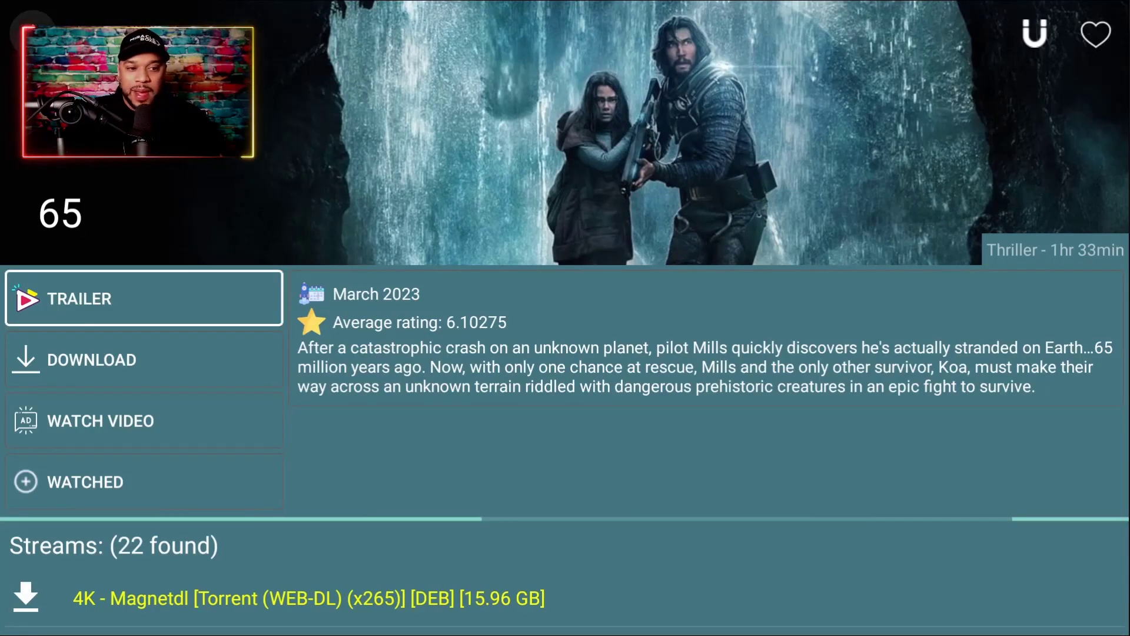
pyautogui.press('Down')
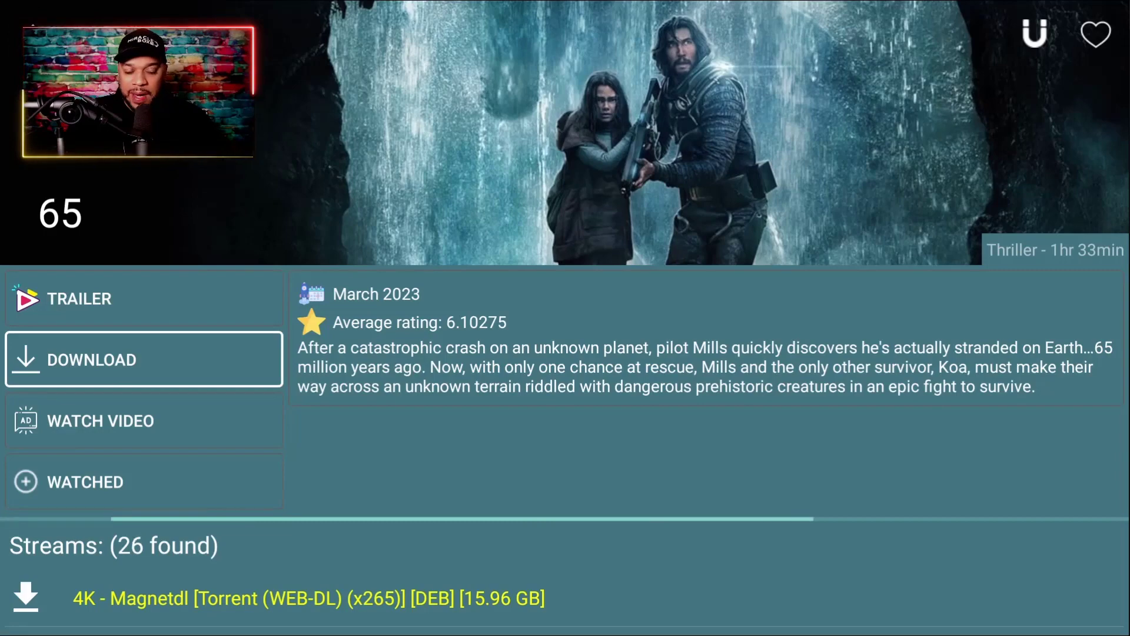
pyautogui.press('Down')
pyautogui.press('Down')
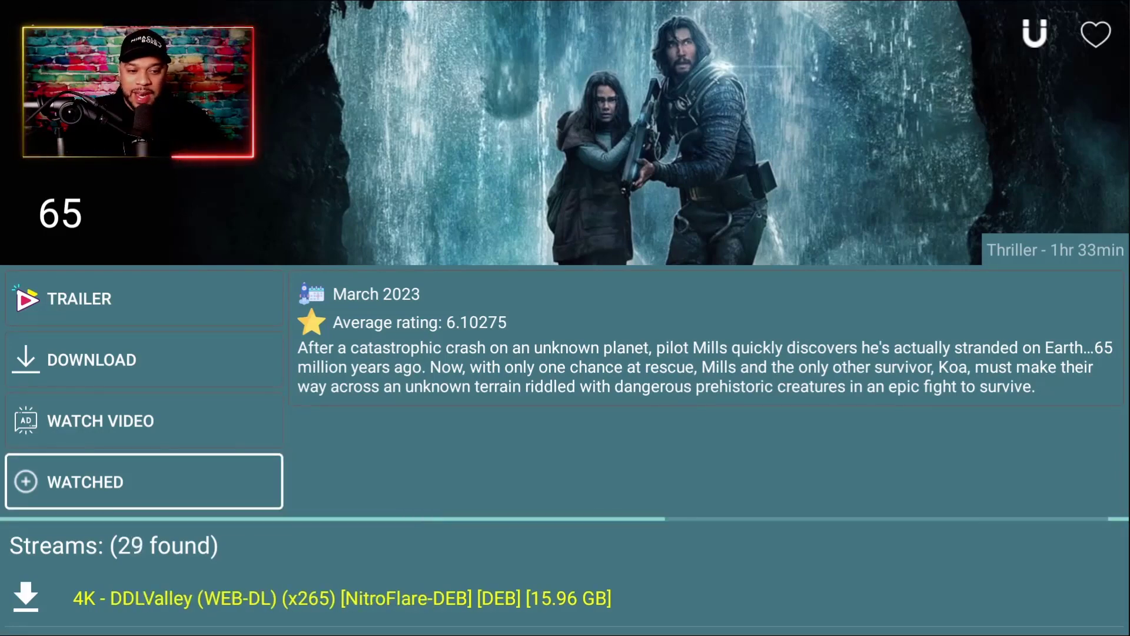
pyautogui.press('Down')
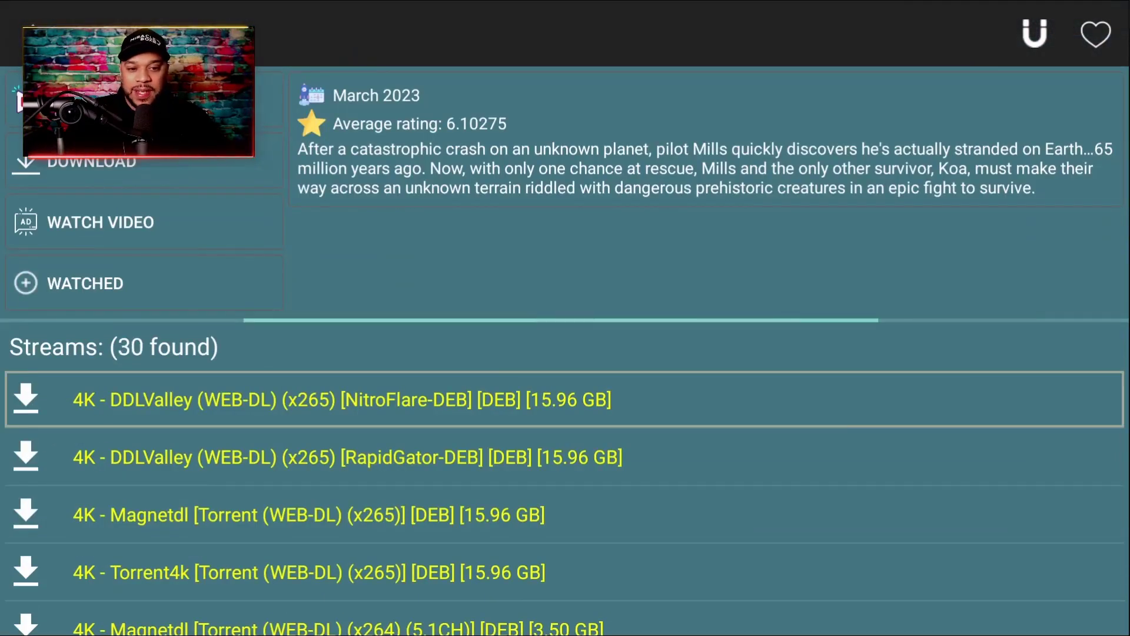
pyautogui.press('Return')
pyautogui.press('Return')
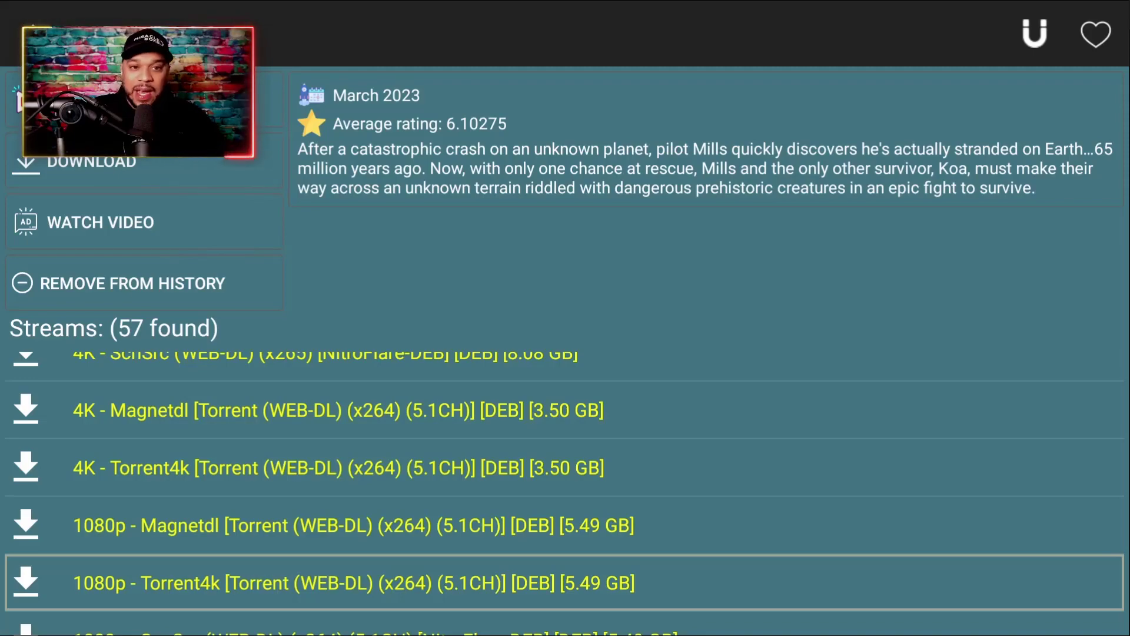
pyautogui.press('Escape')
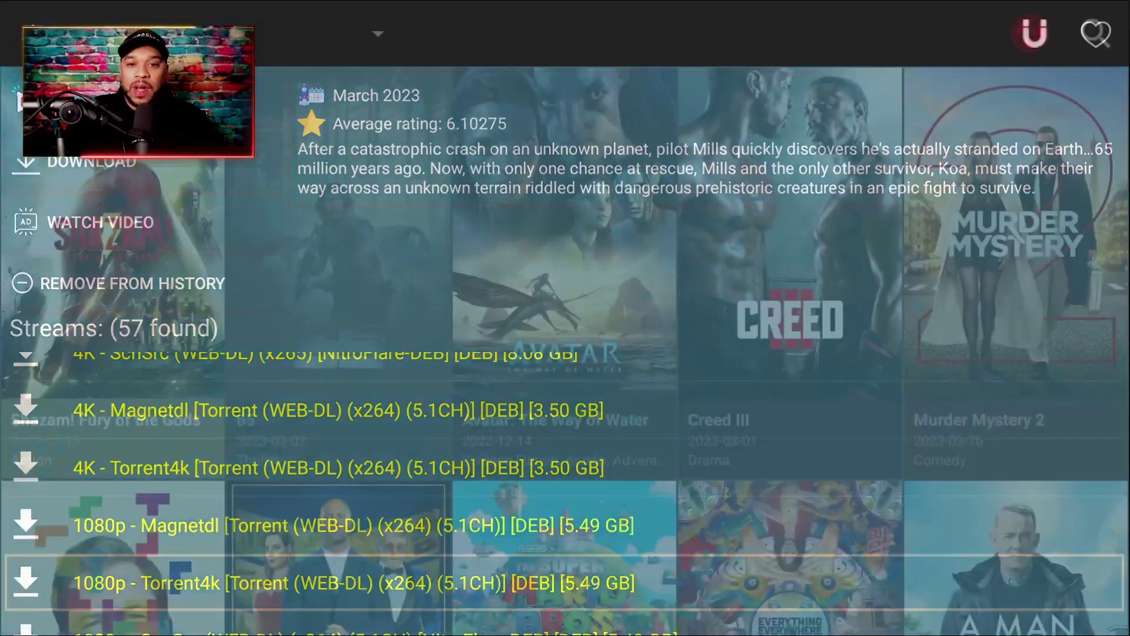